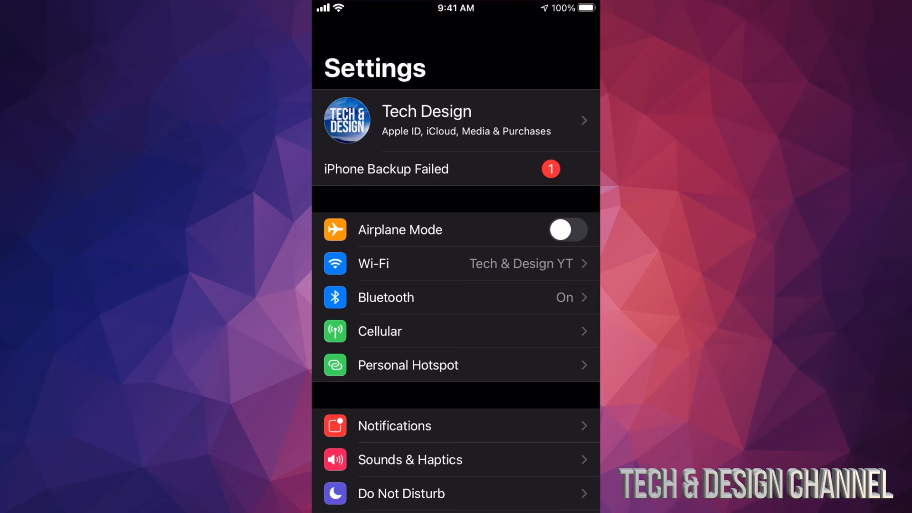
scroll(456, 285, "down", 5)
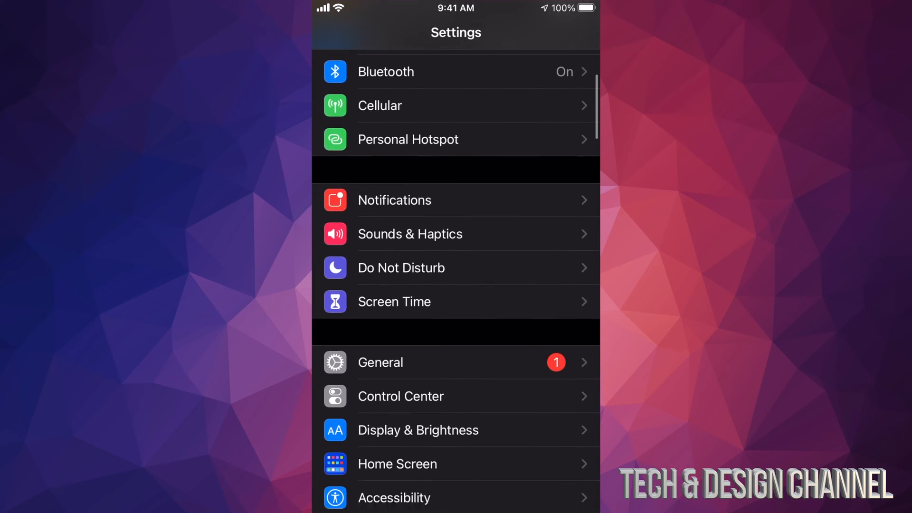
Step: Go to General > Software Update to see the available iOS 14.1 update
left_click(456, 261)
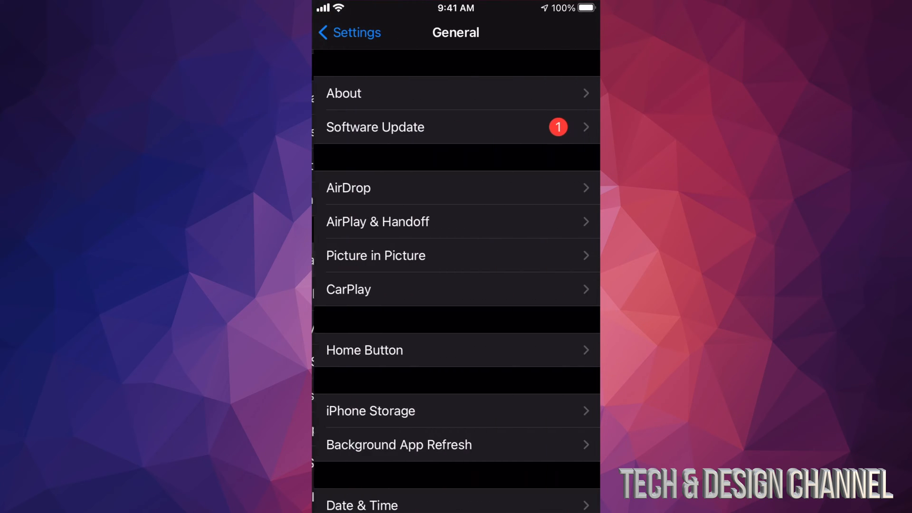
left_click(457, 127)
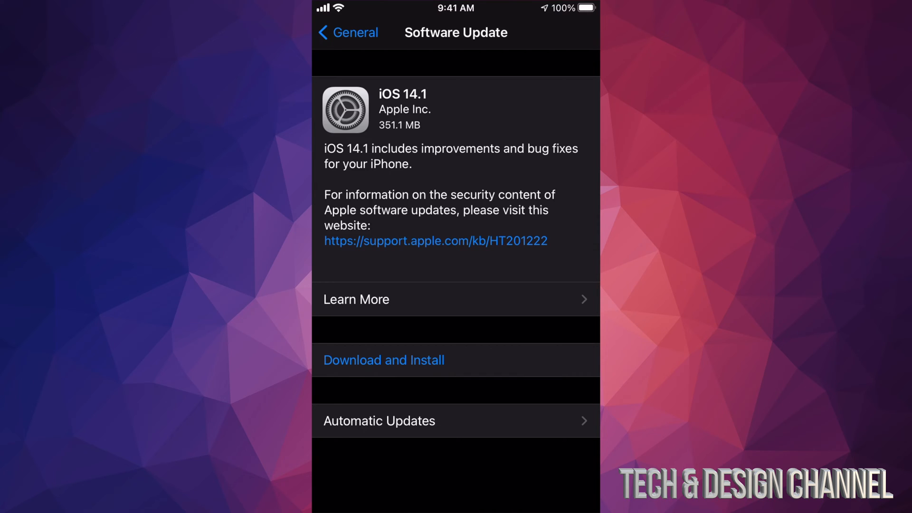
scroll(457, 256, "down", 2)
Step: Start downloading the iOS 14.1 update with Download and Install
left_click(384, 360)
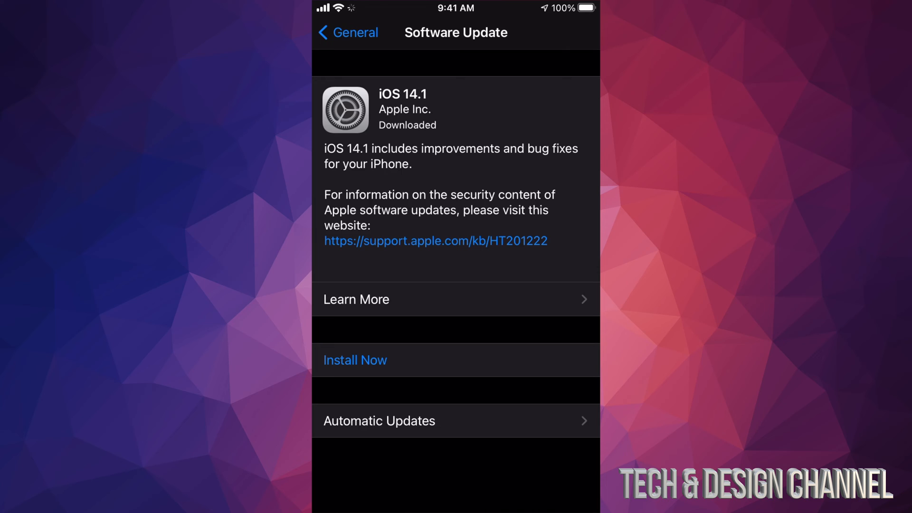
Step: Choose Install Now to begin installing the downloaded iOS 14.1 update
left_click(355, 360)
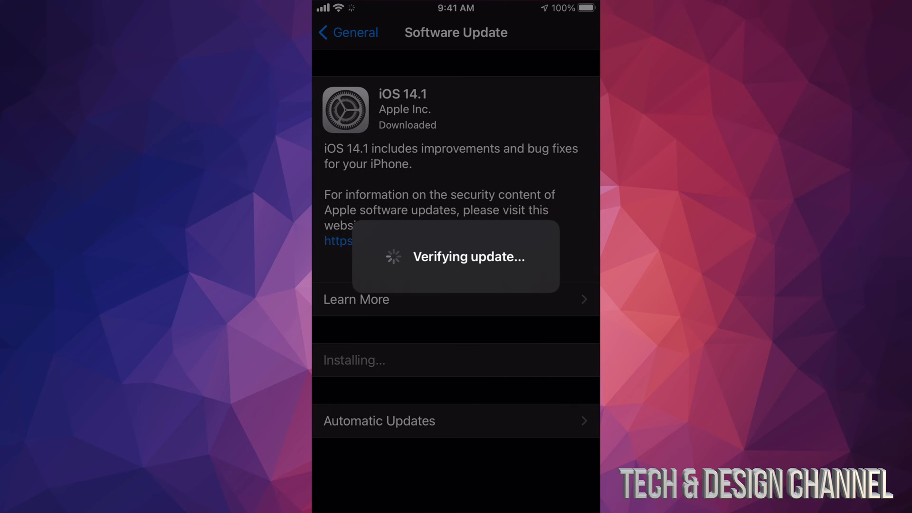